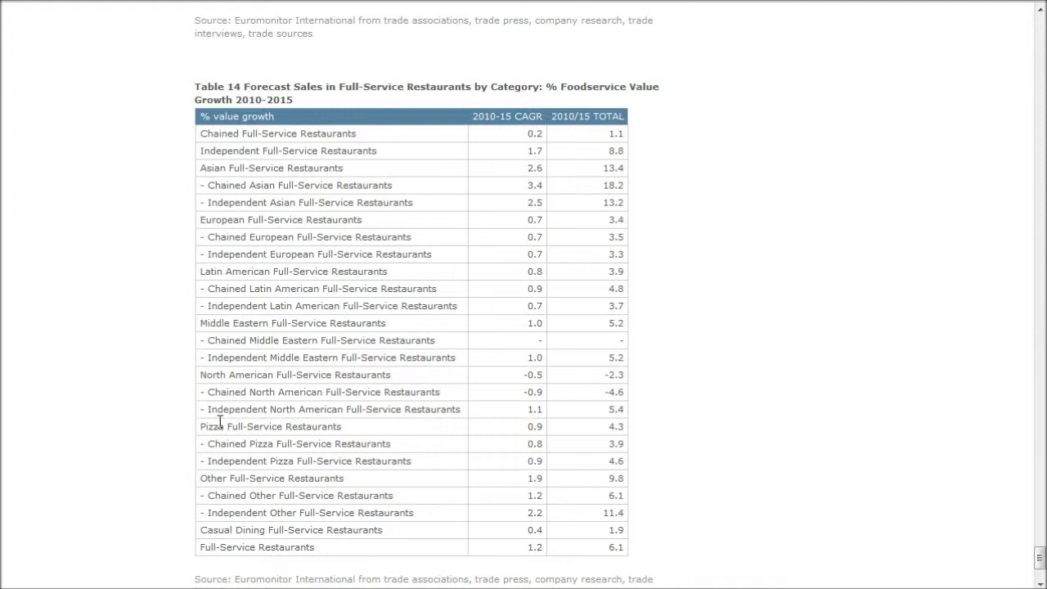
Open the Consumer Foodservice industry page and search its tree for the Consumer Foodservice category.
{"action": "left_click", "coordinate": [150, 408]}
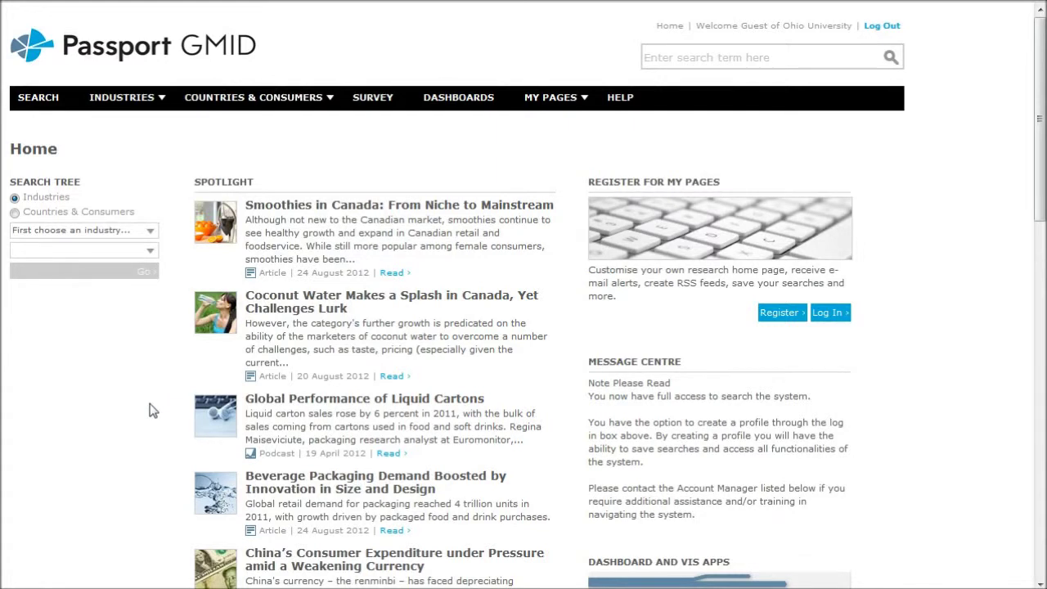
{"action": "left_click", "coordinate": [151, 415]}
{"action": "left_click", "coordinate": [131, 100]}
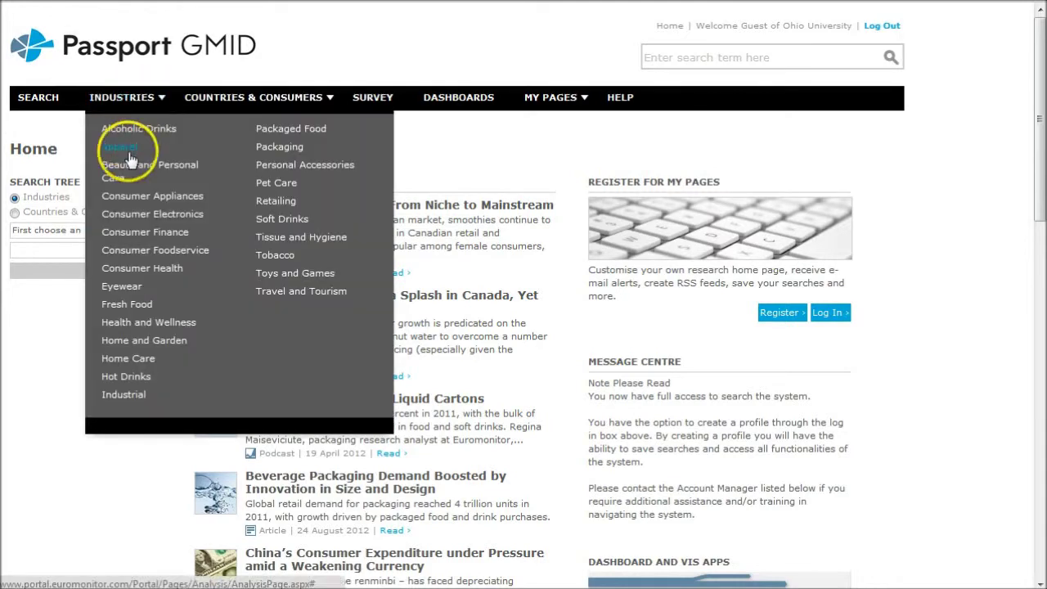
{"action": "left_click", "coordinate": [147, 253]}
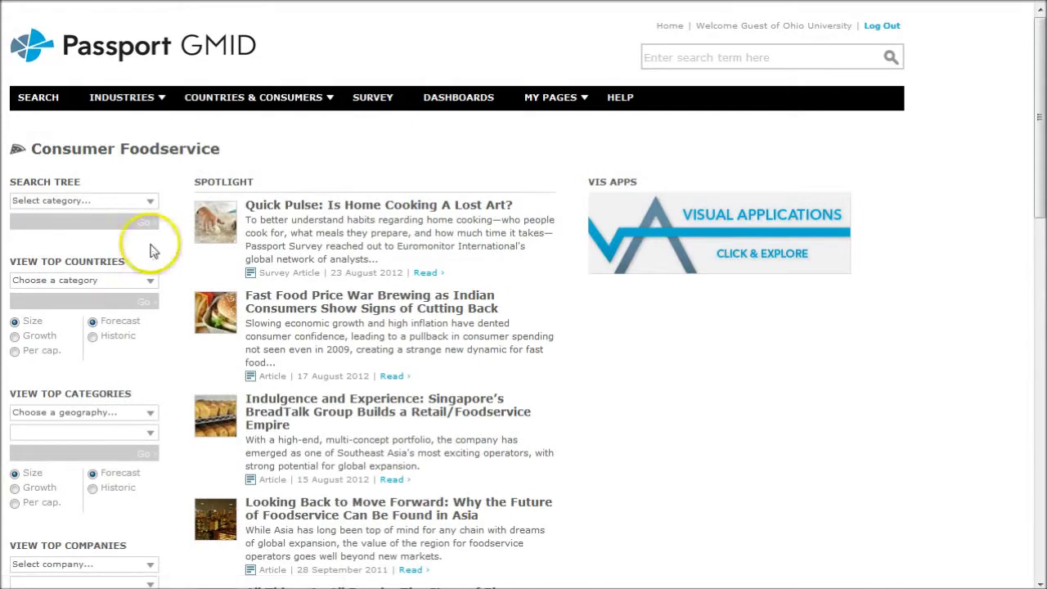
{"action": "left_click", "coordinate": [151, 204]}
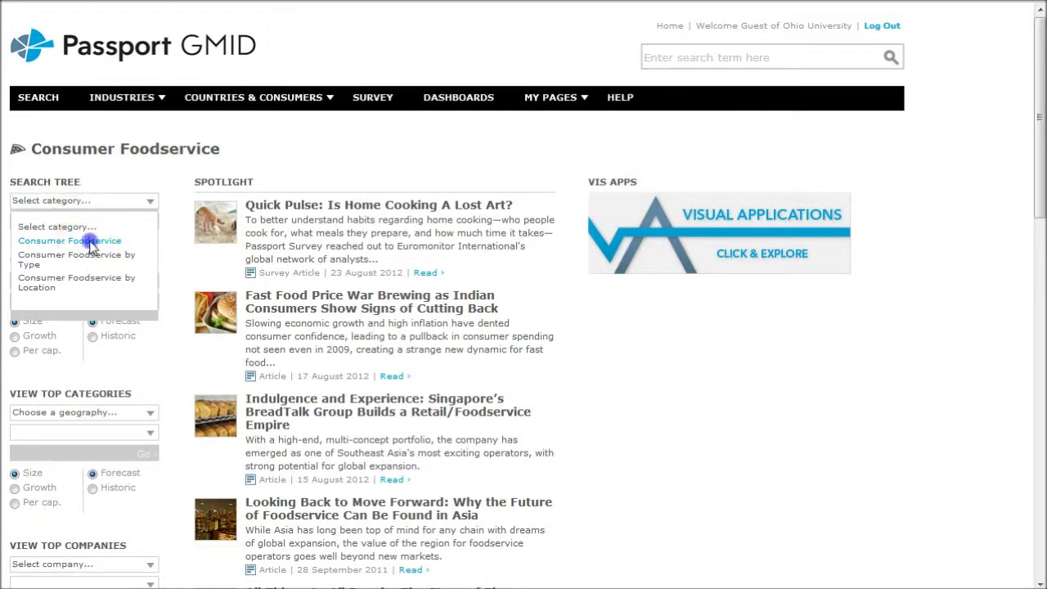
{"action": "left_click", "coordinate": [87, 240]}
{"action": "left_click", "coordinate": [125, 228]}
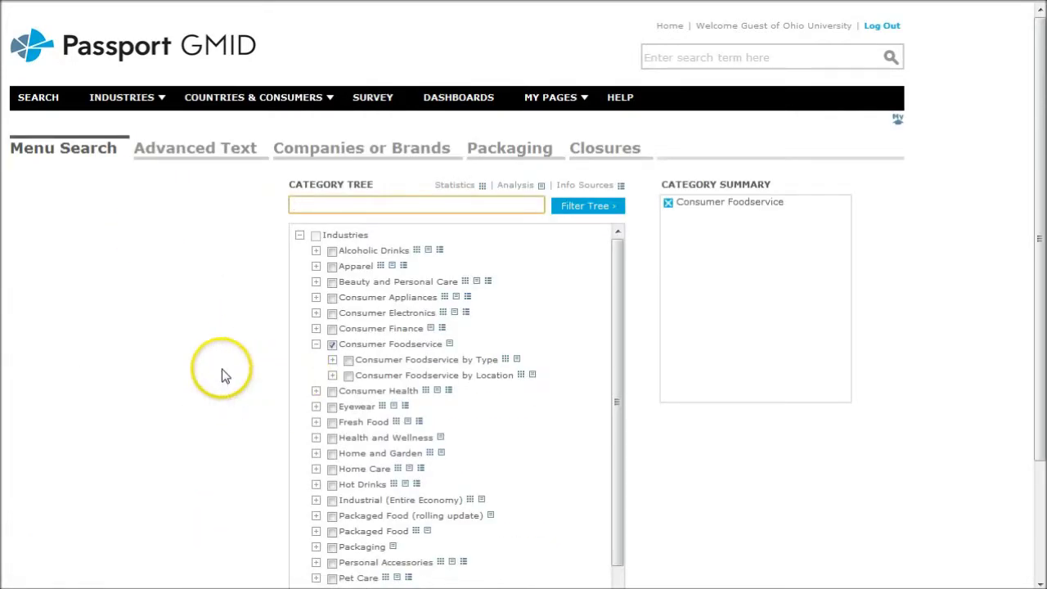
Add Full-Service Restaurants, Fast Food and Independent Consumer Foodservice from Consumer Foodservice by Type to the category selection.
{"action": "scroll", "coordinate": [223, 369], "scroll_direction": "down", "scroll_amount": 2}
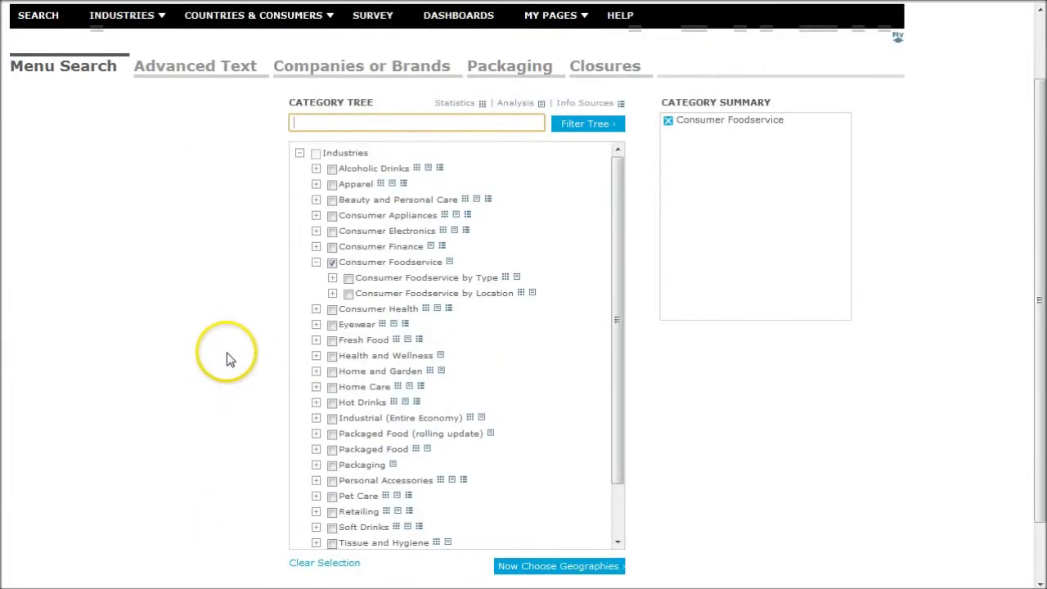
{"action": "left_click", "coordinate": [332, 278]}
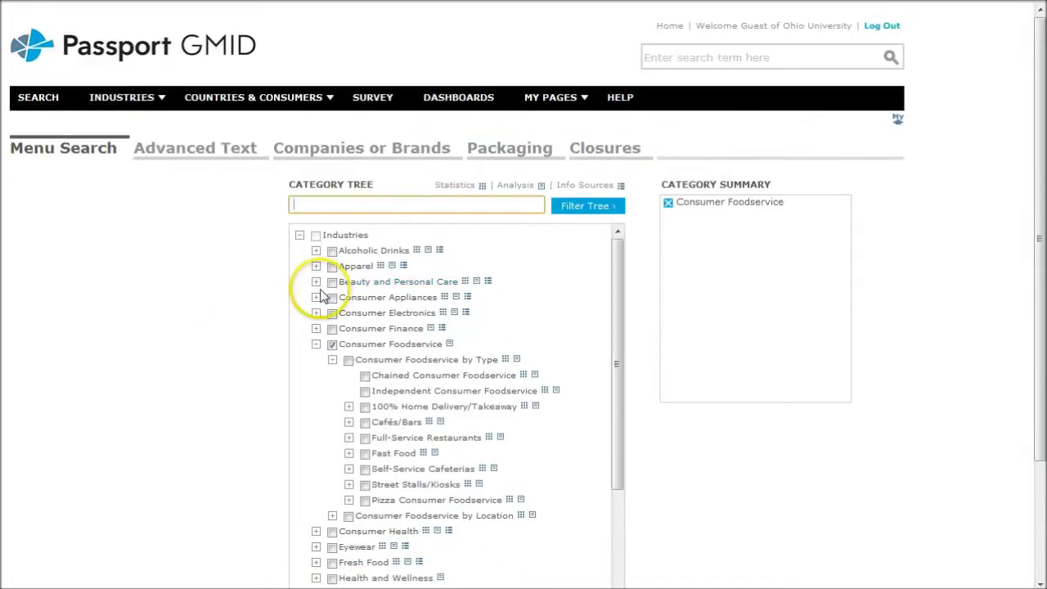
{"action": "scroll", "coordinate": [385, 368], "scroll_direction": "down", "scroll_amount": 2}
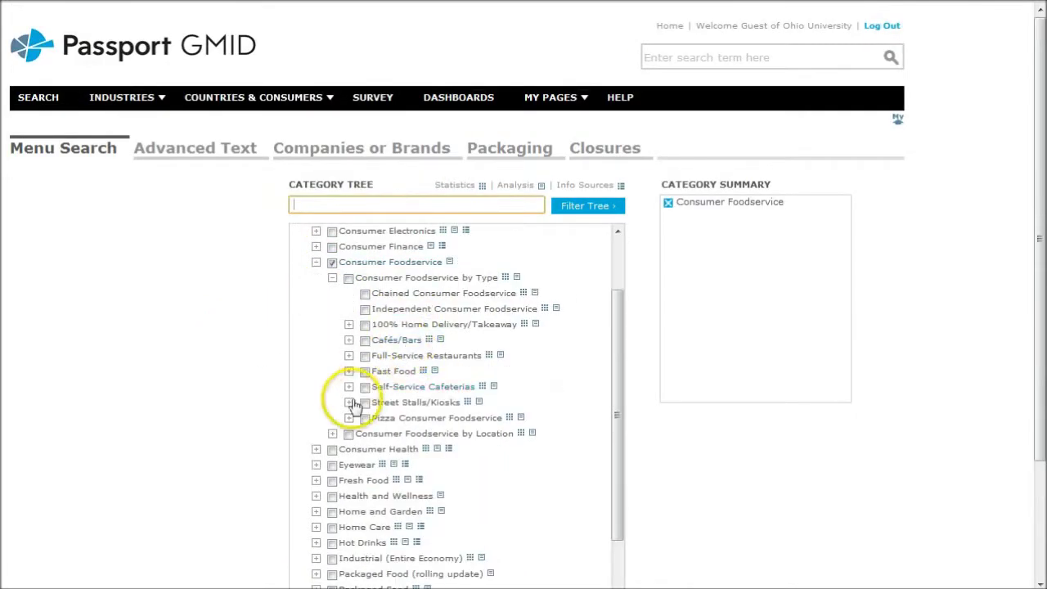
{"action": "left_click", "coordinate": [365, 357]}
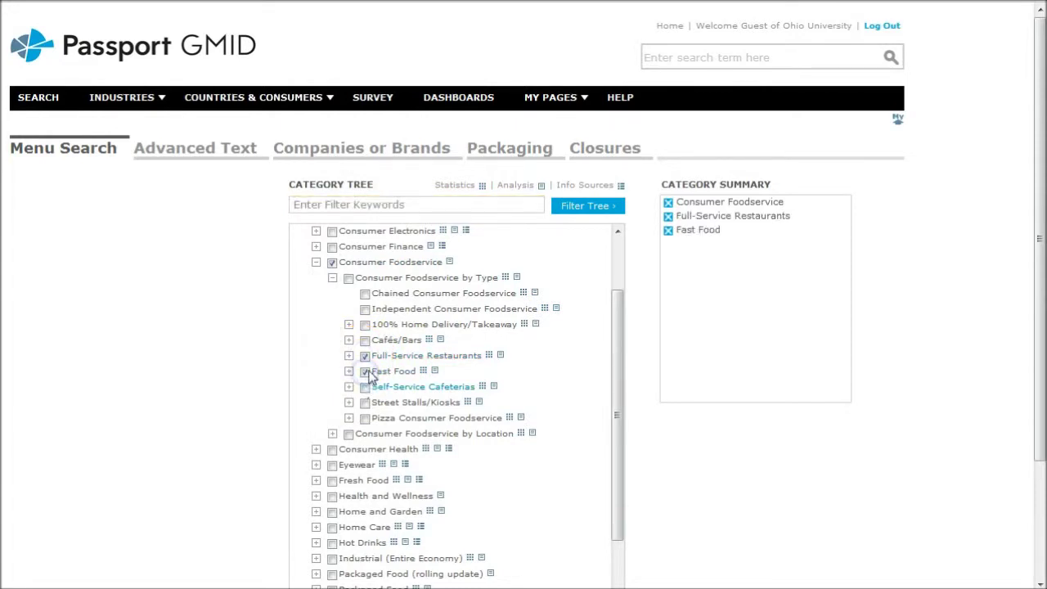
{"action": "left_click", "coordinate": [365, 310]}
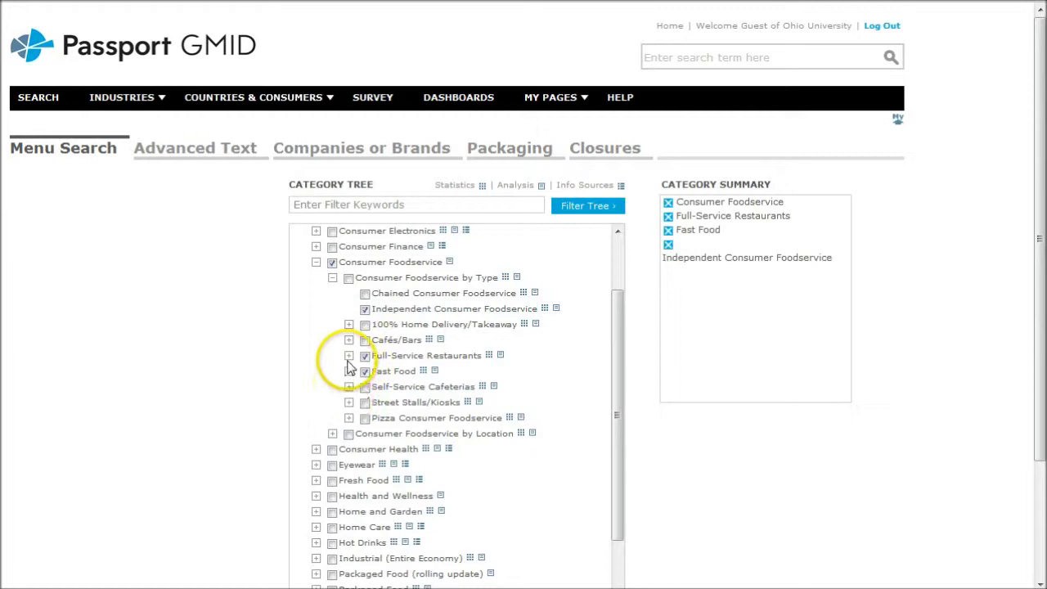
Add the Chained, Independent, Asian and Middle Eastern subcategories of Full-Service Restaurants to the category selection.
{"action": "left_click", "coordinate": [349, 356]}
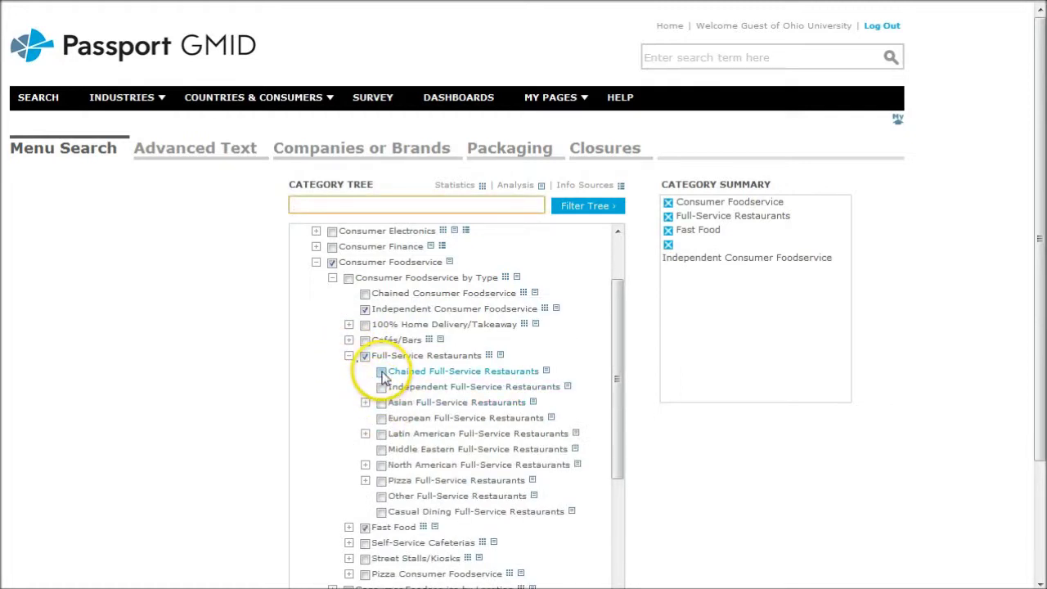
{"action": "left_click", "coordinate": [382, 372]}
{"action": "left_click", "coordinate": [381, 388]}
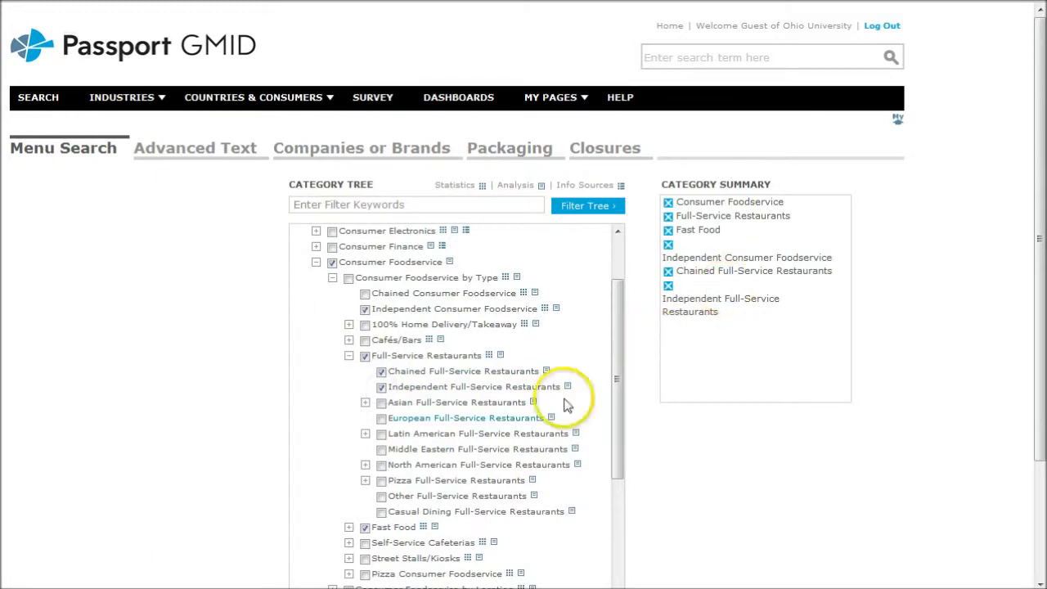
{"action": "left_click", "coordinate": [381, 404]}
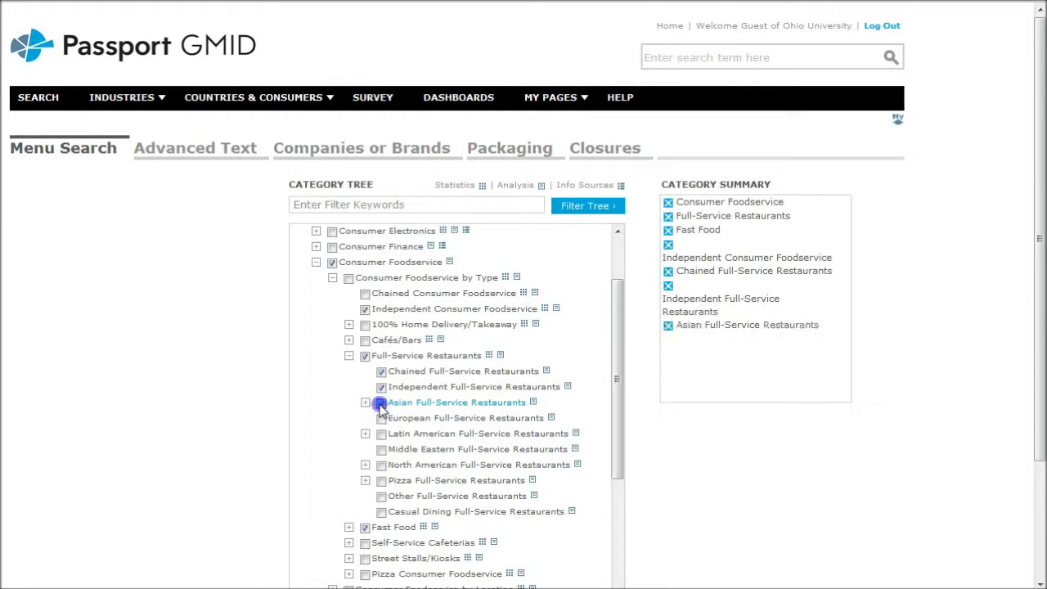
{"action": "left_click", "coordinate": [382, 450]}
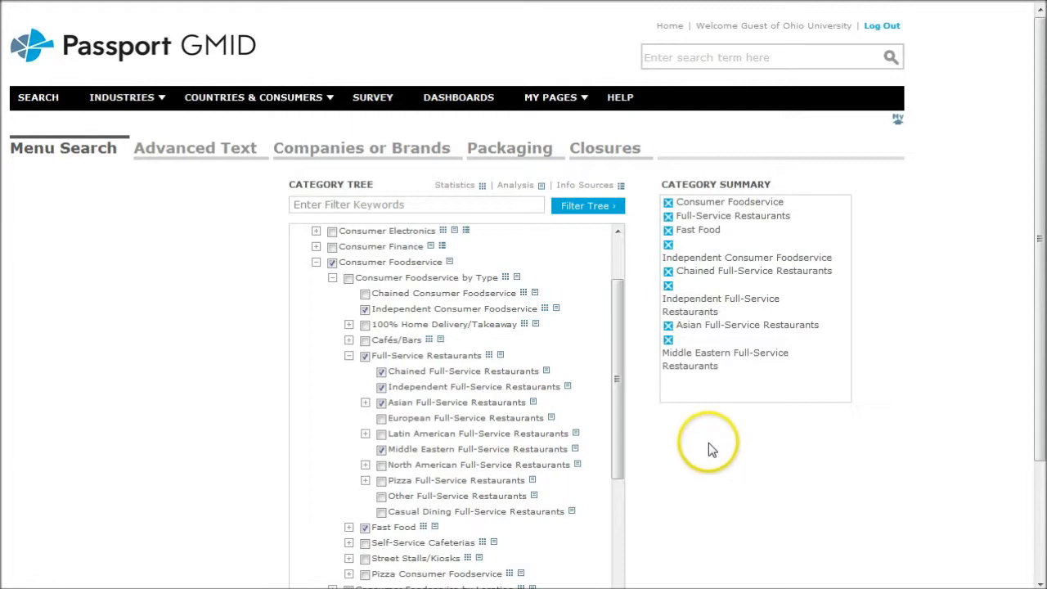
Continue to geographies, choose USA within North America, and run the search.
{"action": "scroll", "coordinate": [709, 443], "scroll_direction": "down", "scroll_amount": 3}
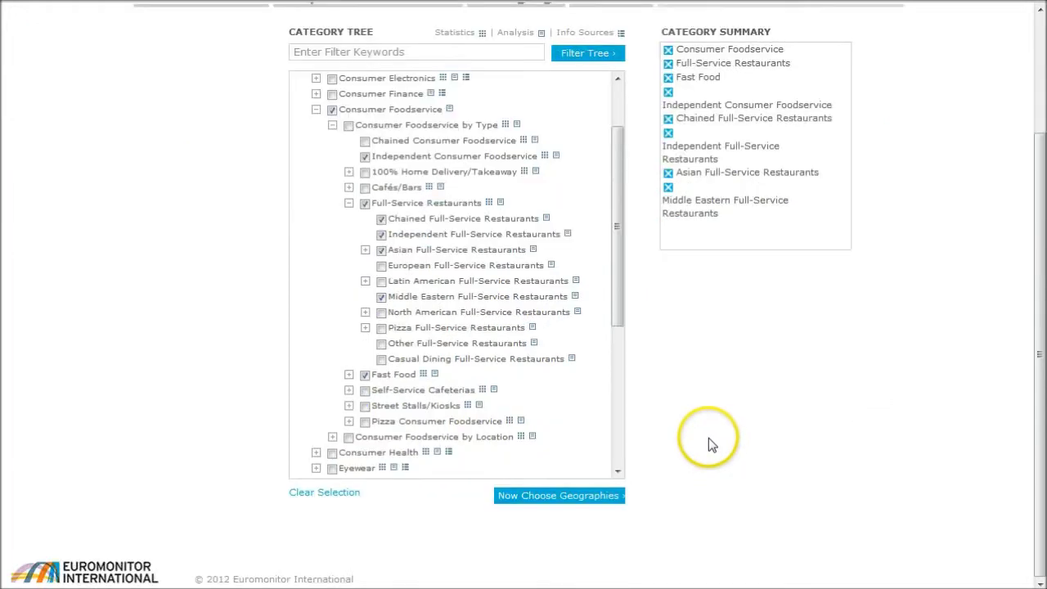
{"action": "left_click", "coordinate": [557, 497]}
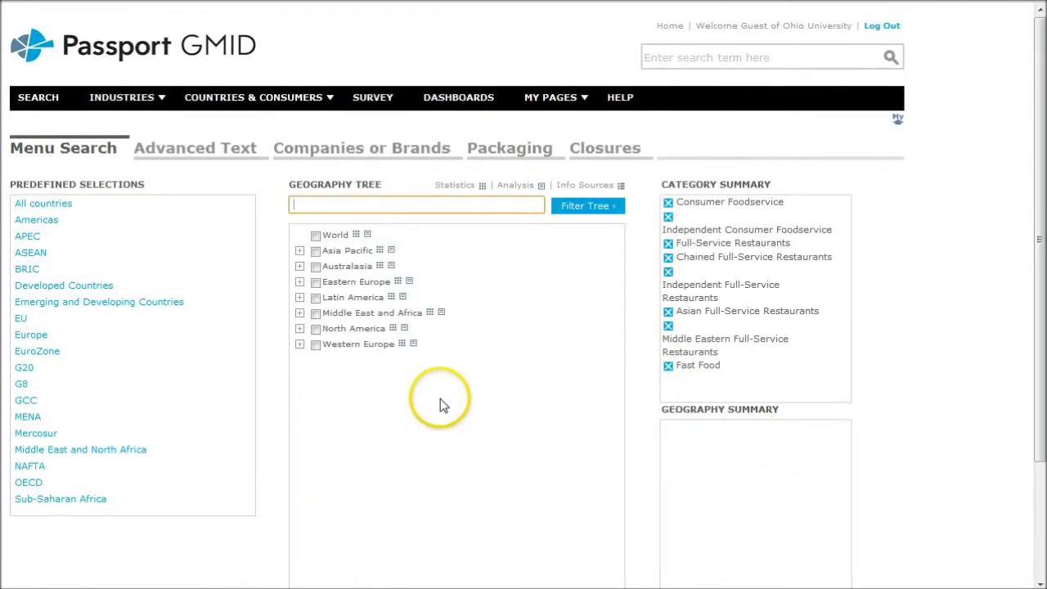
{"action": "left_click", "coordinate": [301, 330]}
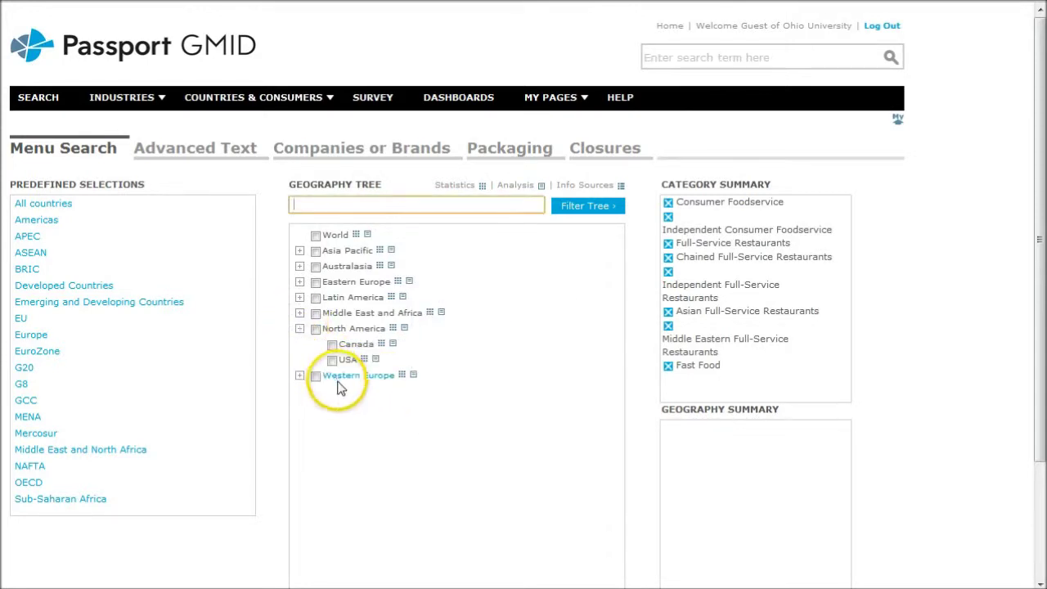
{"action": "left_click", "coordinate": [333, 360]}
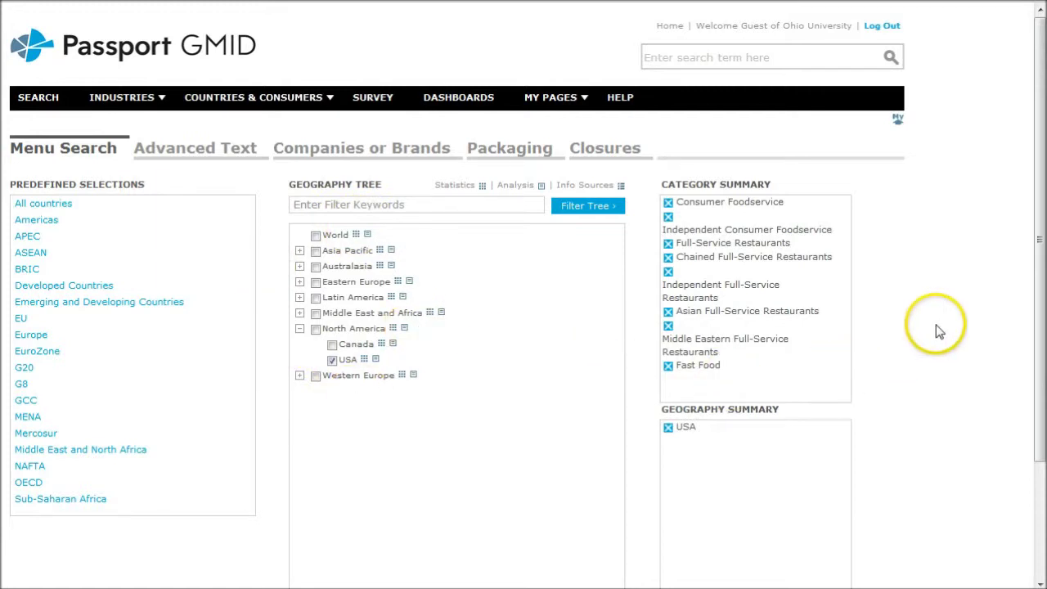
{"action": "scroll", "coordinate": [939, 331], "scroll_direction": "down", "scroll_amount": 3}
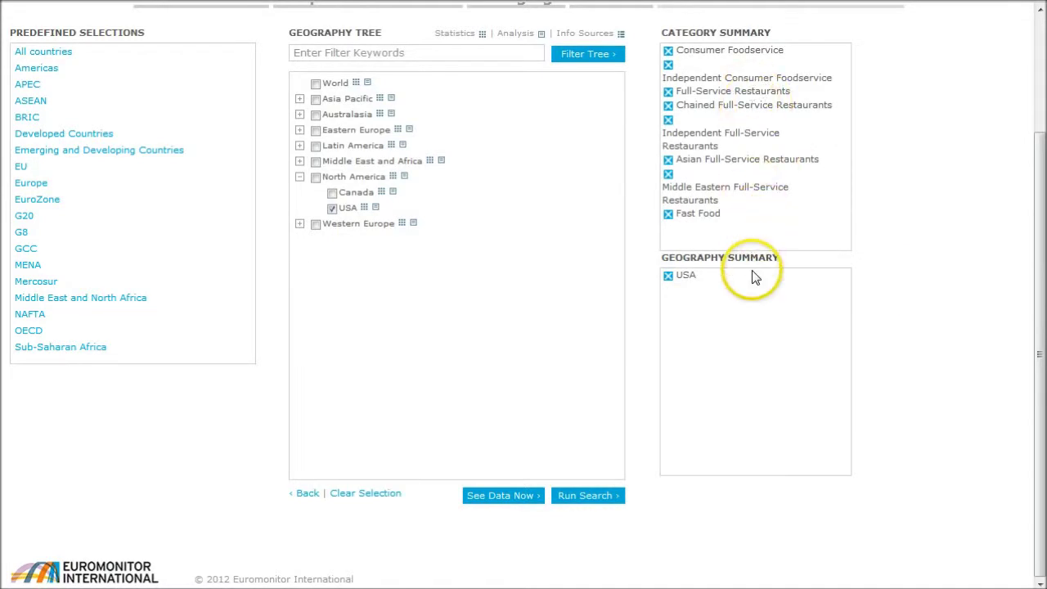
{"action": "left_click", "coordinate": [600, 495]}
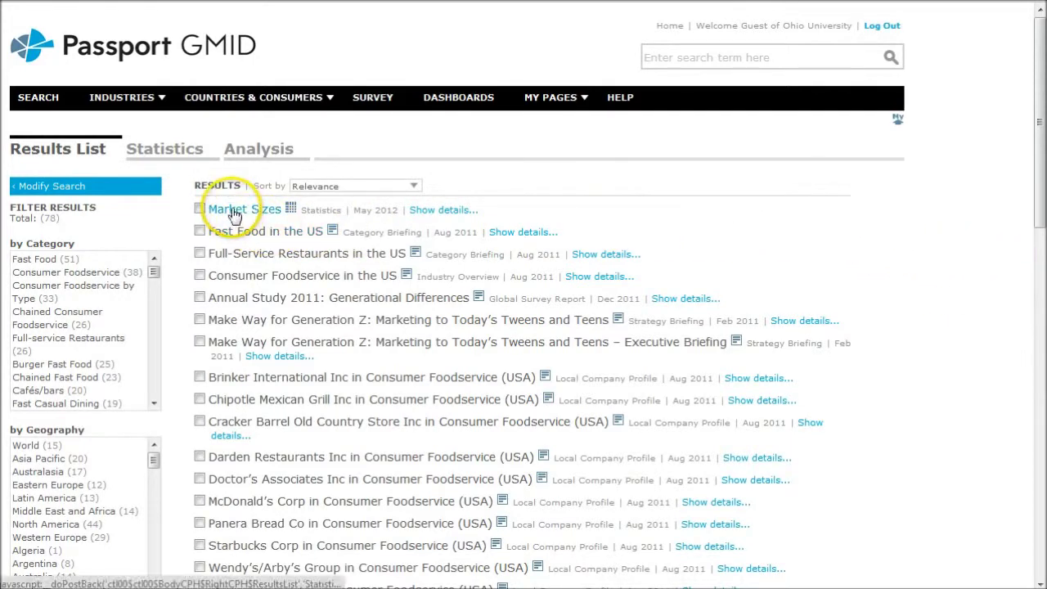
Filter the results to Country Reports and open the briefing "Full-Service Restaurants in the US".
{"action": "scroll", "coordinate": [201, 227], "scroll_direction": "down", "scroll_amount": 3}
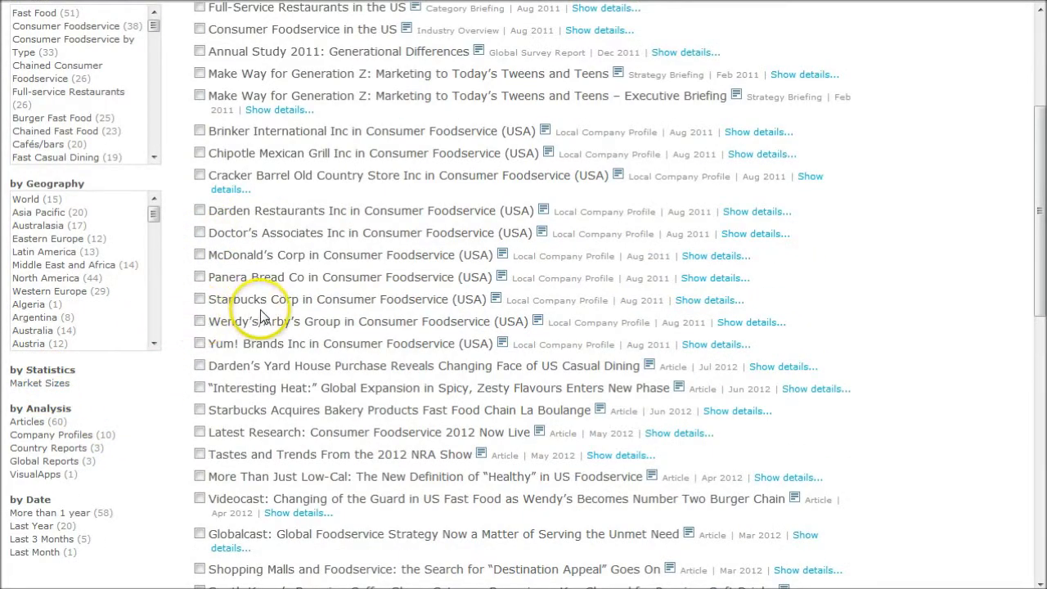
{"action": "scroll", "coordinate": [260, 315], "scroll_direction": "up", "scroll_amount": 2}
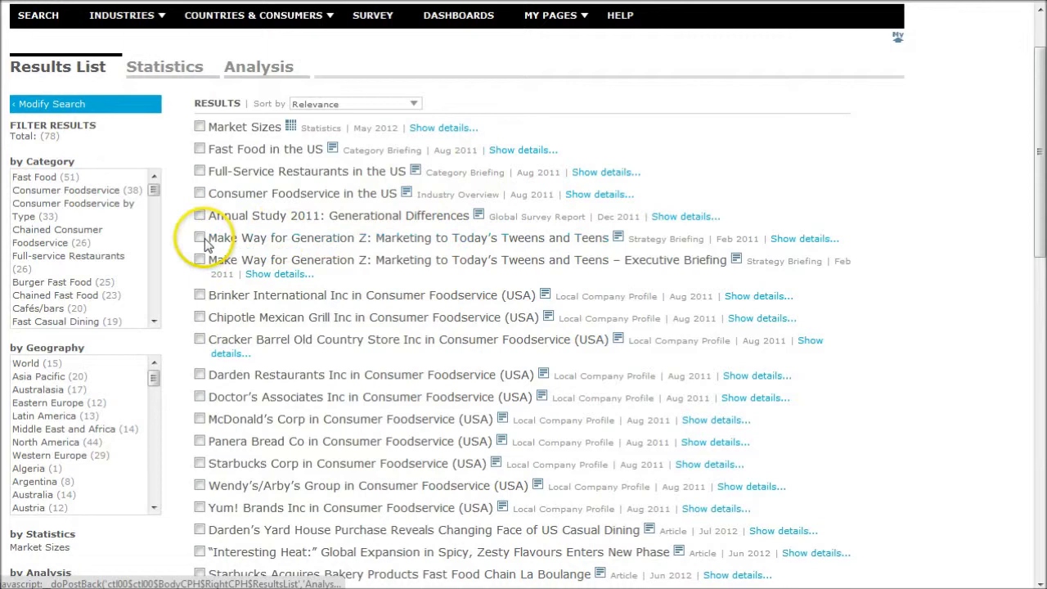
{"action": "scroll", "coordinate": [204, 245], "scroll_direction": "down", "scroll_amount": 3}
{"action": "scroll", "coordinate": [205, 246], "scroll_direction": "down", "scroll_amount": 2}
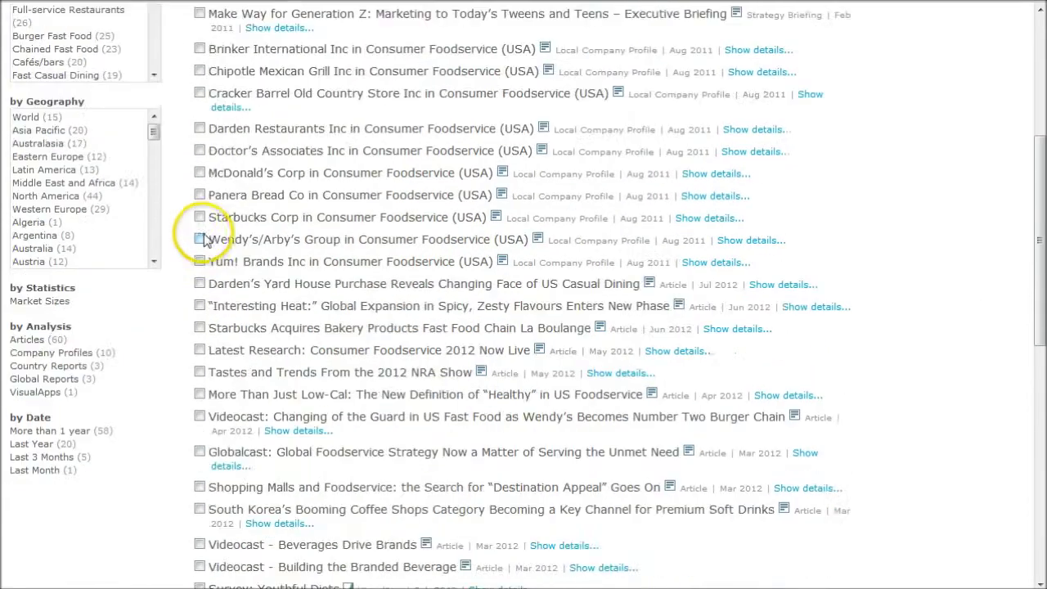
{"action": "left_click", "coordinate": [46, 367]}
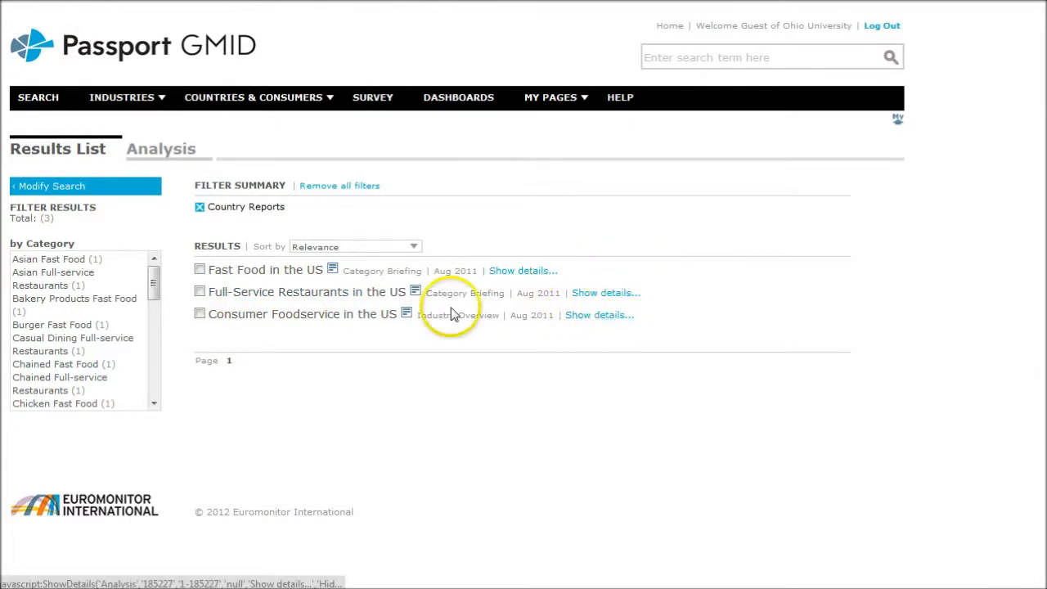
{"action": "left_click", "coordinate": [268, 299]}
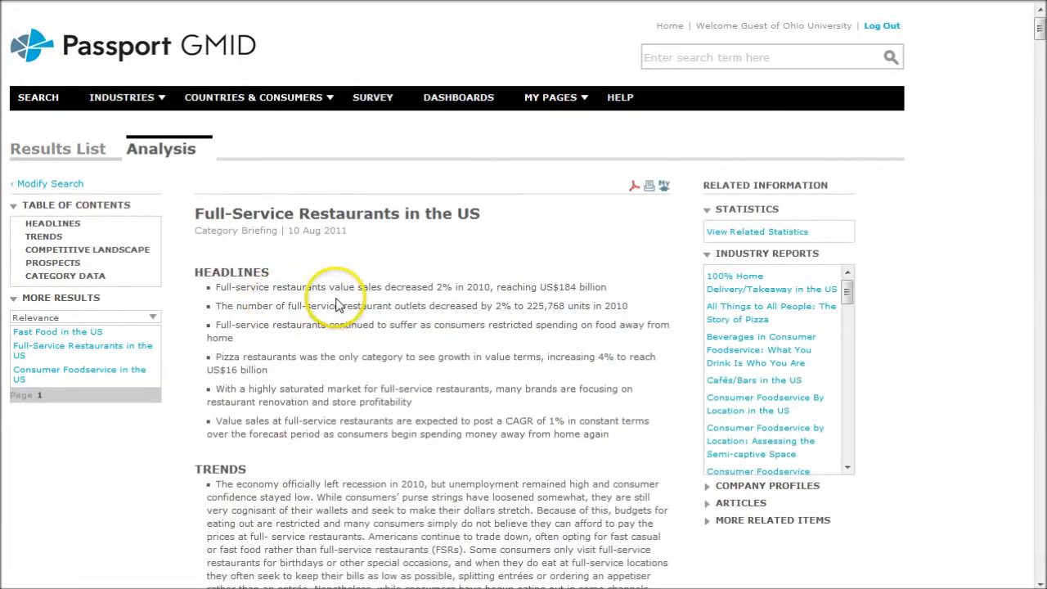
Skim the briefing's competitive landscape, category data tables and prospects, and return to its beginning.
{"action": "scroll", "coordinate": [343, 299], "scroll_direction": "down", "scroll_amount": 15}
{"action": "scroll", "coordinate": [343, 300], "scroll_direction": "down", "scroll_amount": 20}
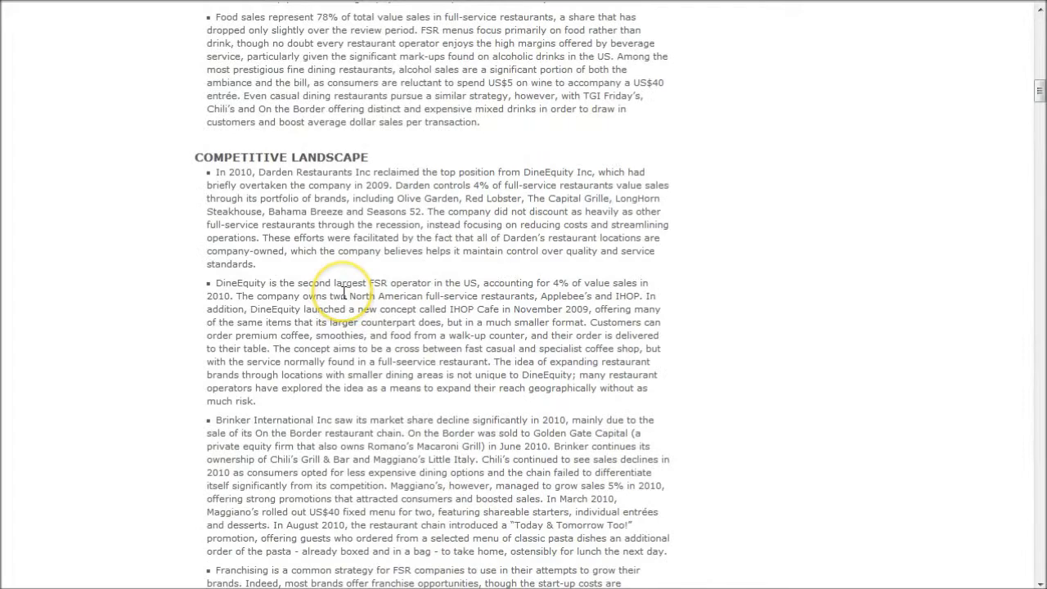
{"action": "scroll", "coordinate": [343, 296], "scroll_direction": "down", "scroll_amount": 15}
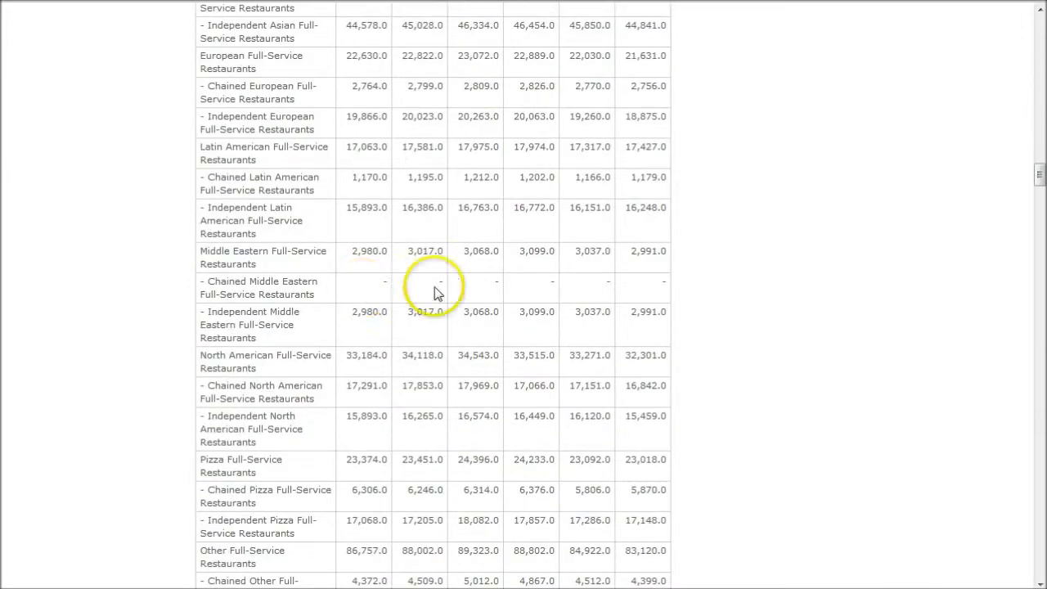
{"action": "scroll", "coordinate": [790, 335], "scroll_direction": "up", "scroll_amount": 5}
{"action": "scroll", "coordinate": [794, 338], "scroll_direction": "up", "scroll_amount": 20}
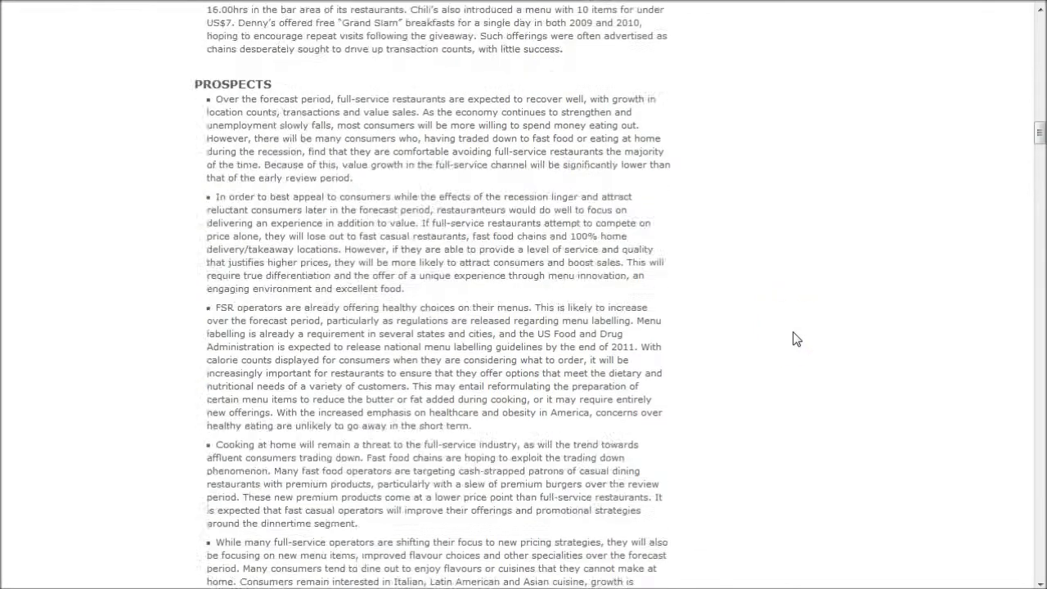
{"action": "scroll", "coordinate": [793, 338], "scroll_direction": "up", "scroll_amount": 3}
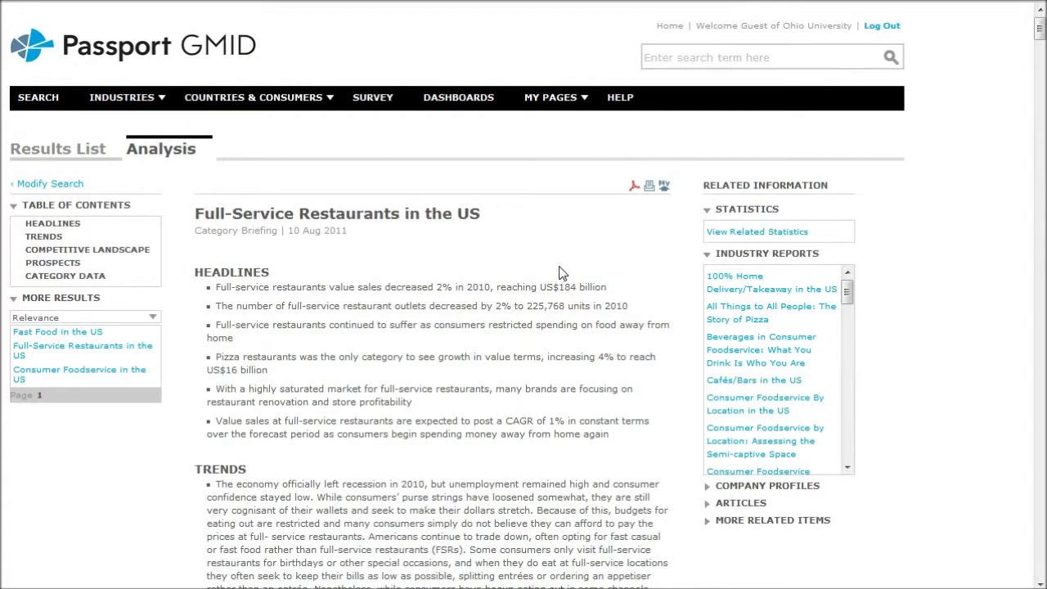
Show the list of available industries.
{"action": "mouse_move", "coordinate": [143, 94]}
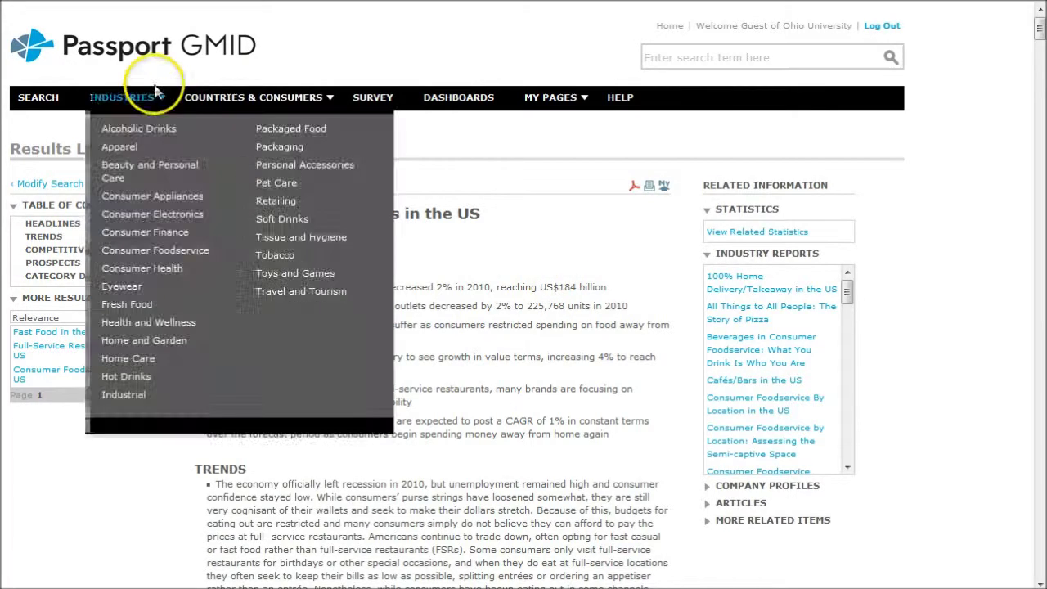